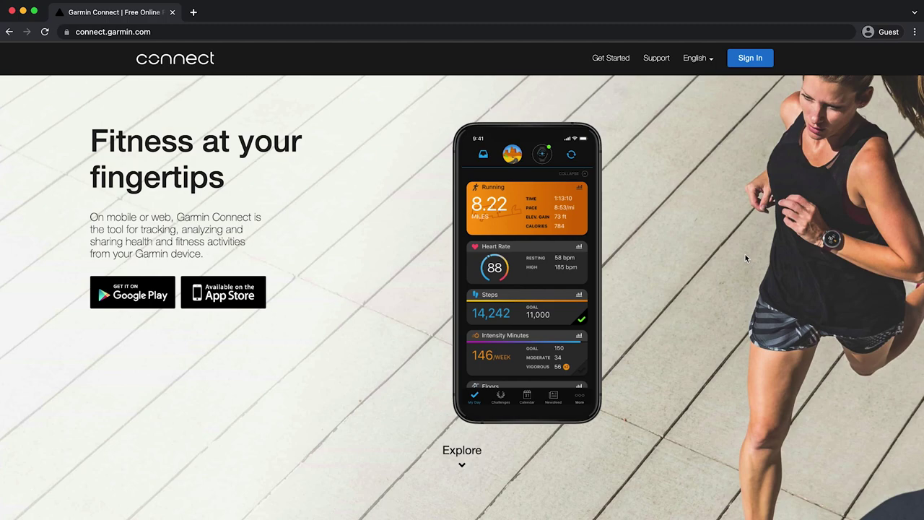
Sign in, open the April 2022 calendar and bring up the Add options for April 30
click(747, 60)
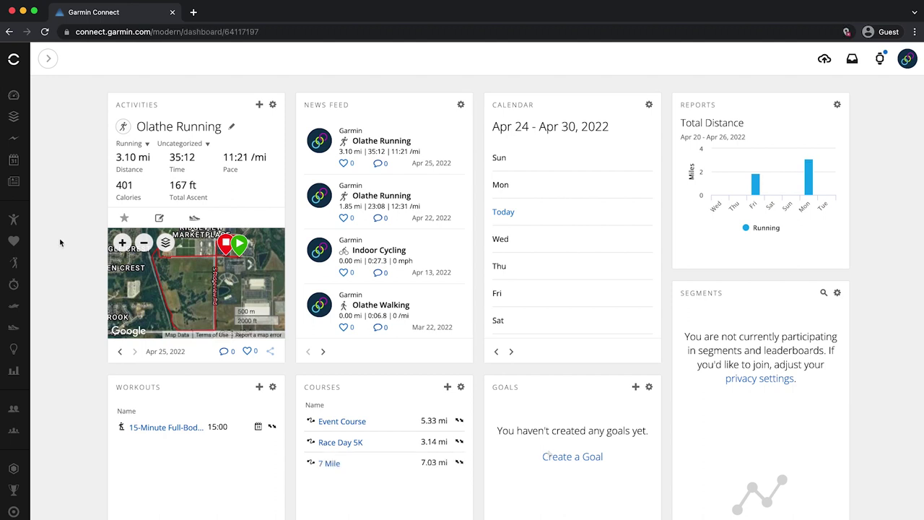
click(47, 63)
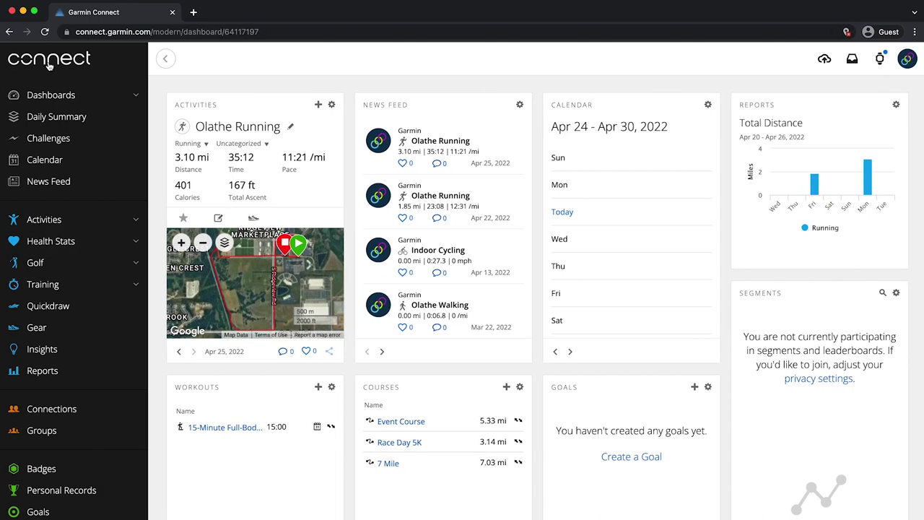
click(35, 160)
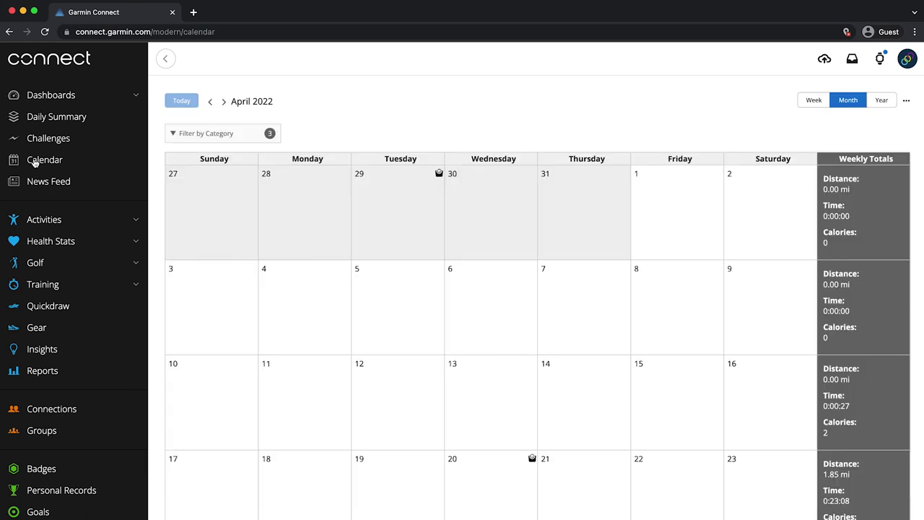
scroll(613, 347, down, 3)
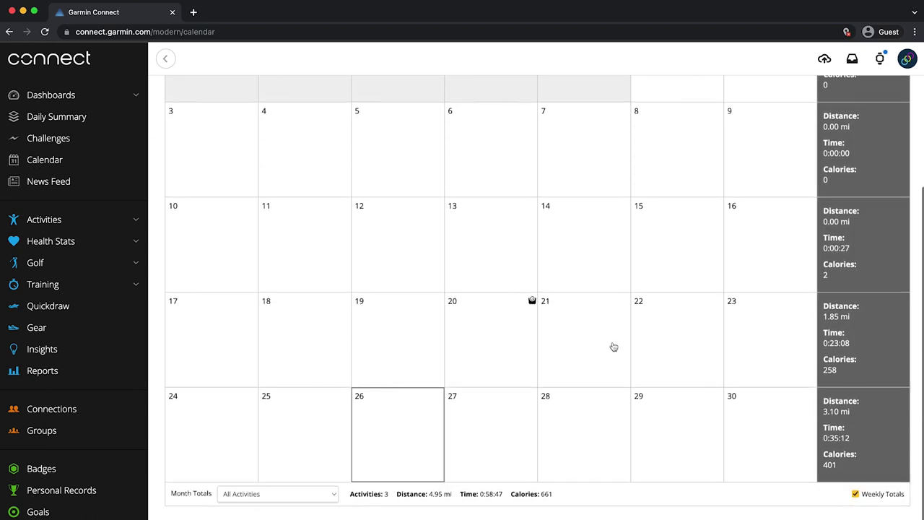
click(759, 435)
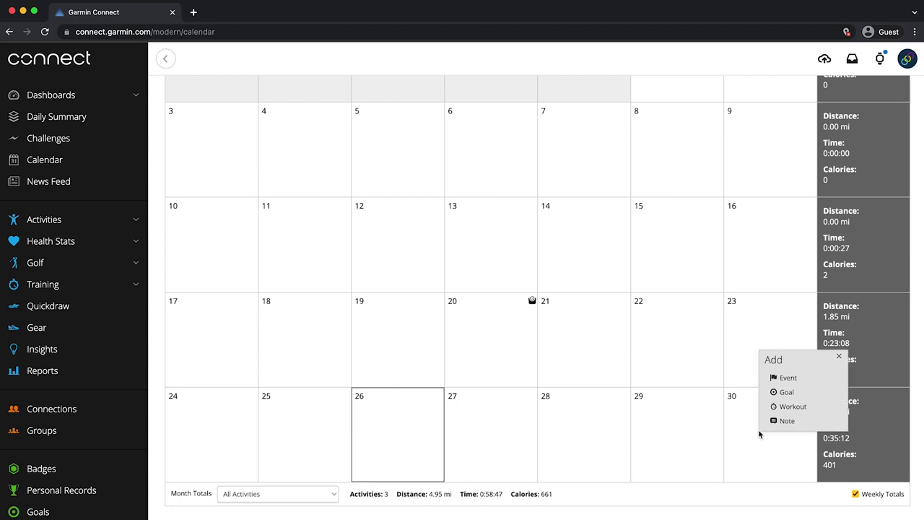
Find running race events near Olathe, Kansas and select the 7 Mile Race on May 29
click(783, 378)
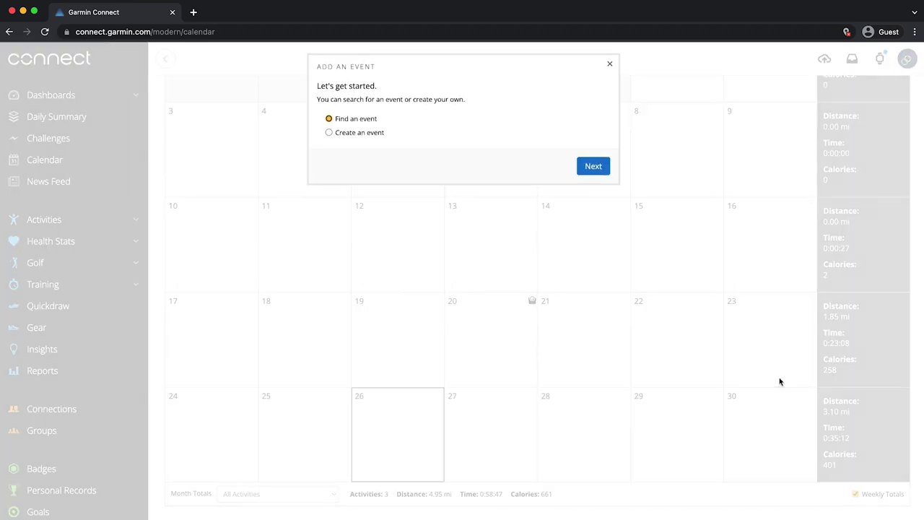
click(599, 172)
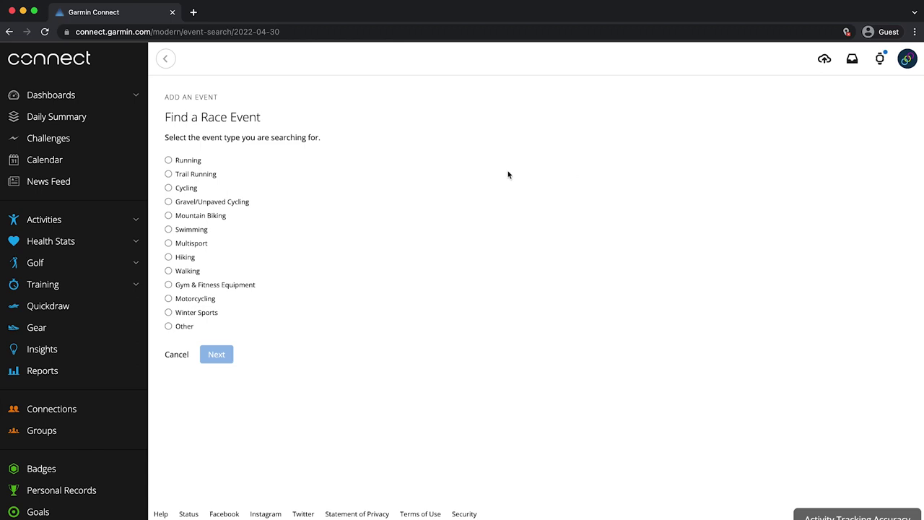
click(180, 161)
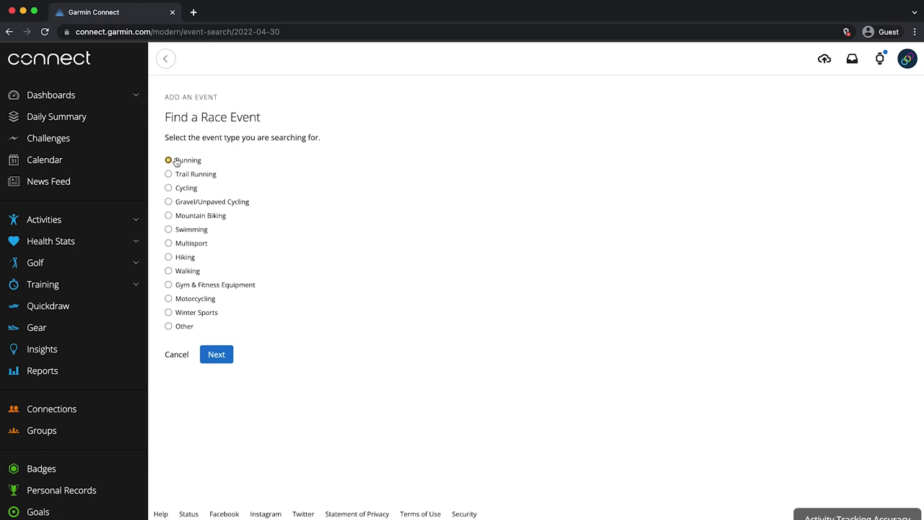
click(215, 355)
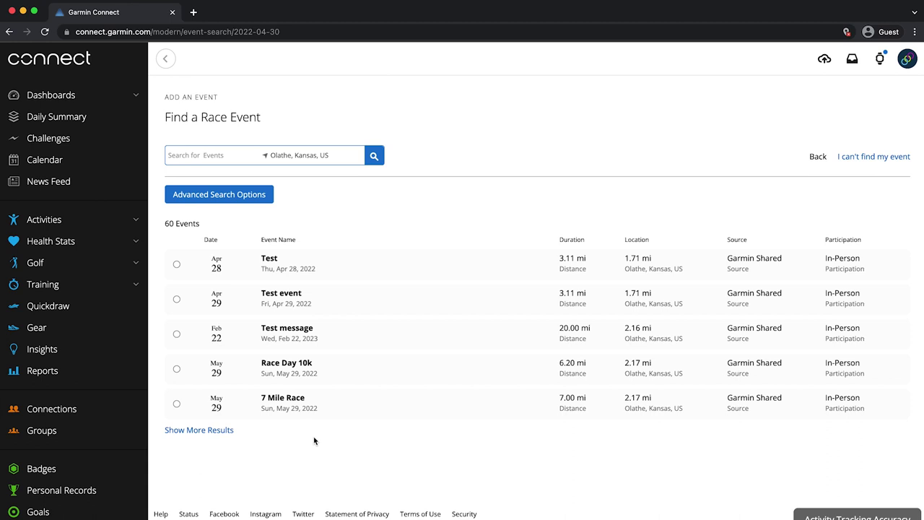
click(177, 405)
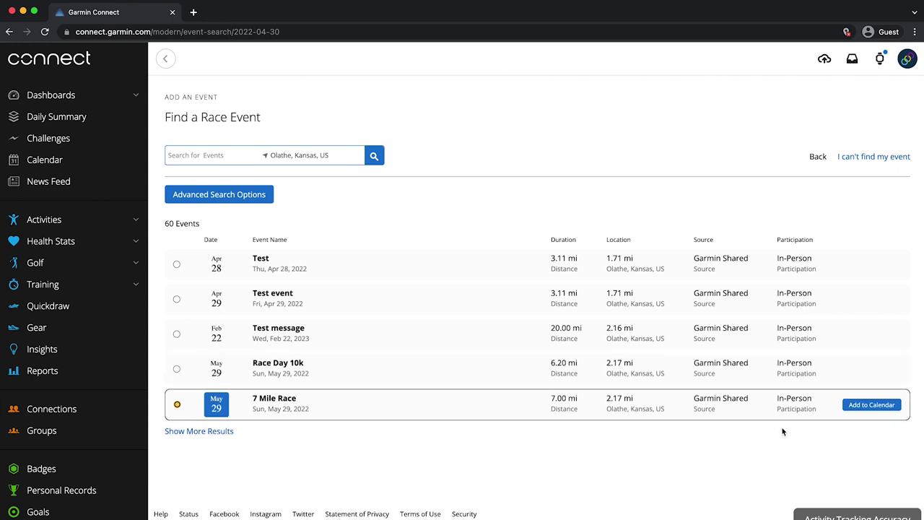
Add the 7 Mile Race with a one-hour goal time, marked as the primary event
click(860, 406)
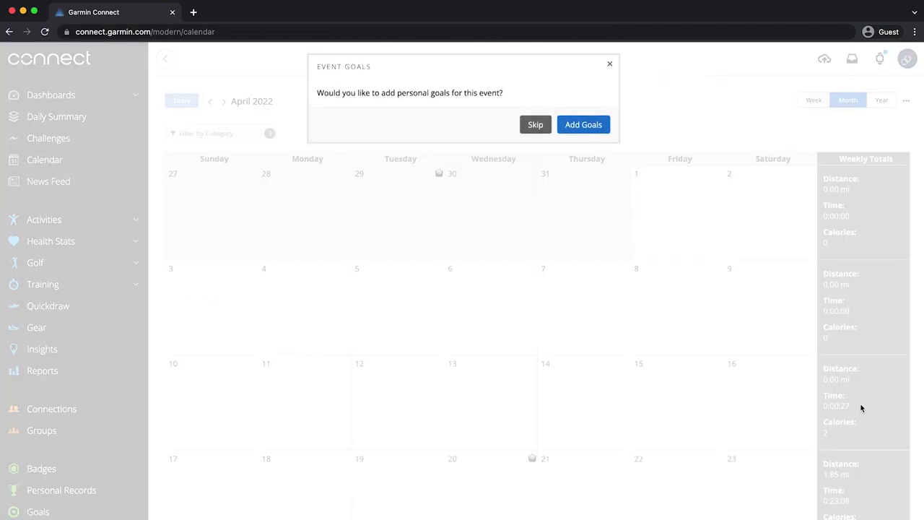
click(595, 130)
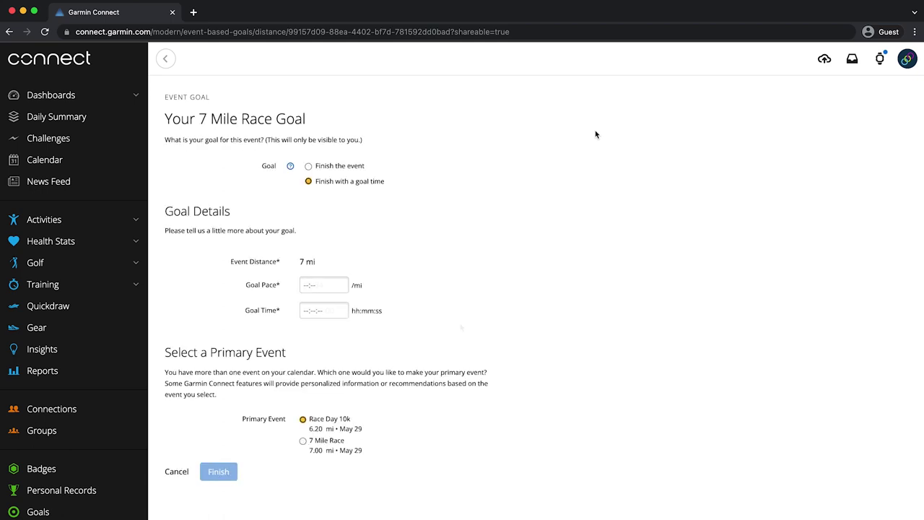
click(218, 473)
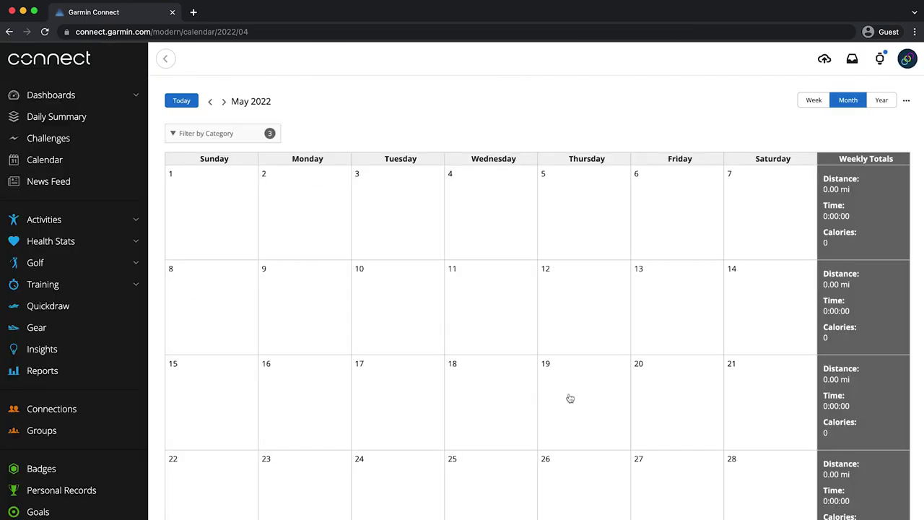
Open the 7 Mile Race on May 29 and expand its training section
scroll(570, 398, down, 3)
scroll(566, 396, down, 2)
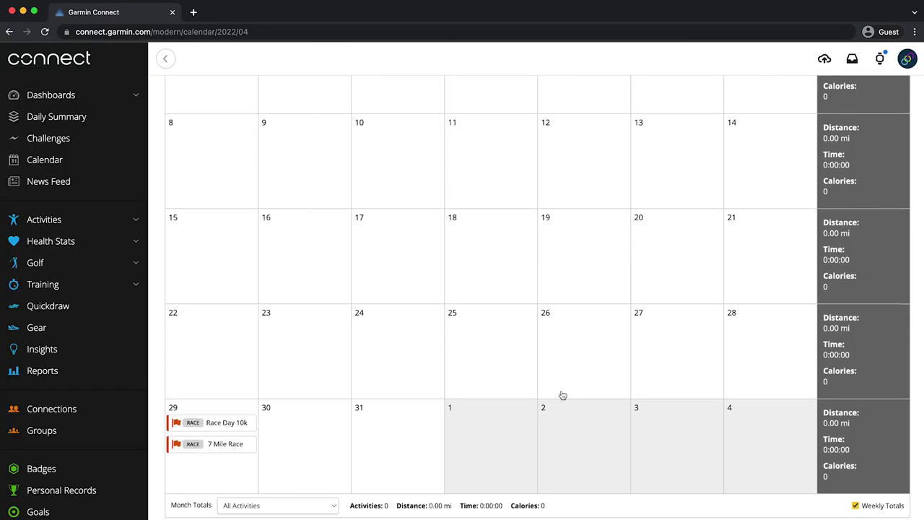
click(232, 448)
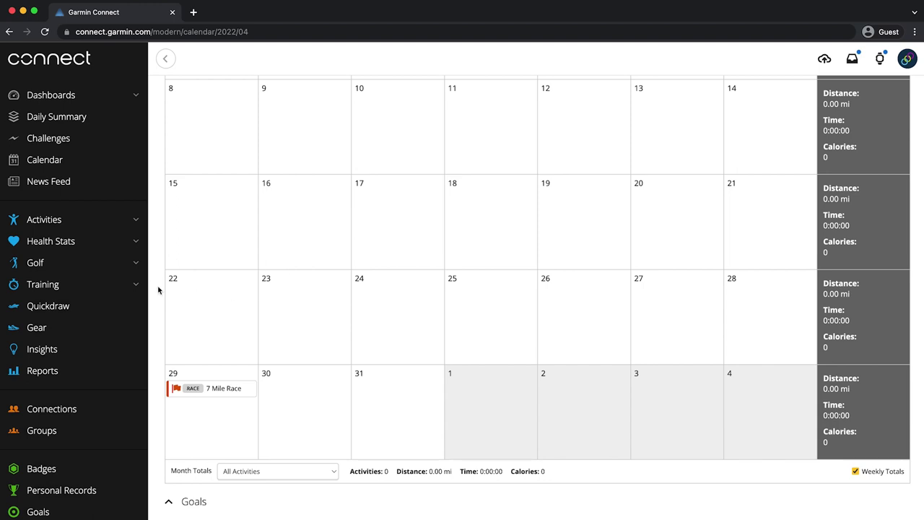
click(110, 285)
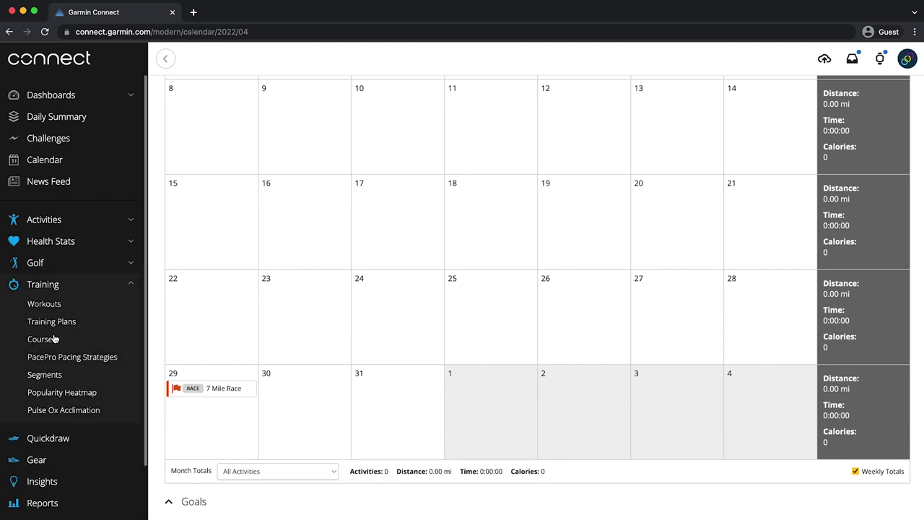
Attach the saved 7 Mile course to the 7 Mile Race and answer the private-course warning
click(55, 340)
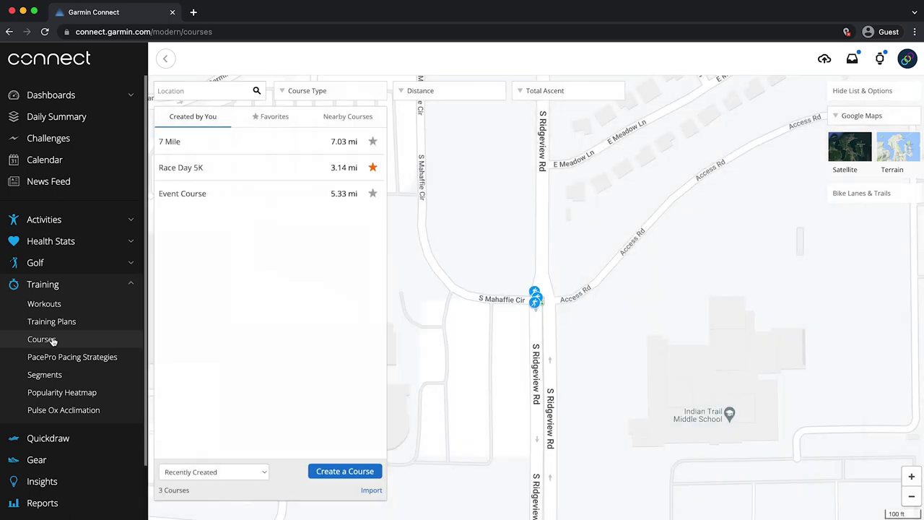
click(172, 141)
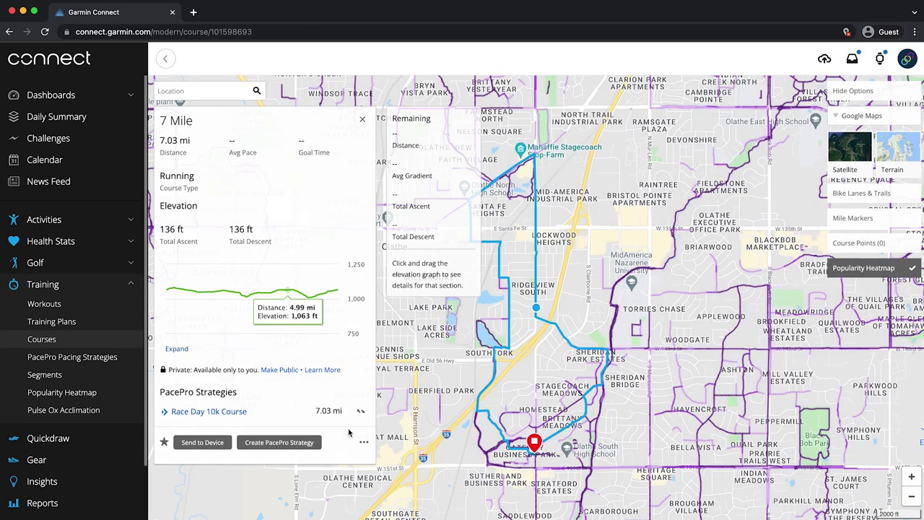
click(363, 444)
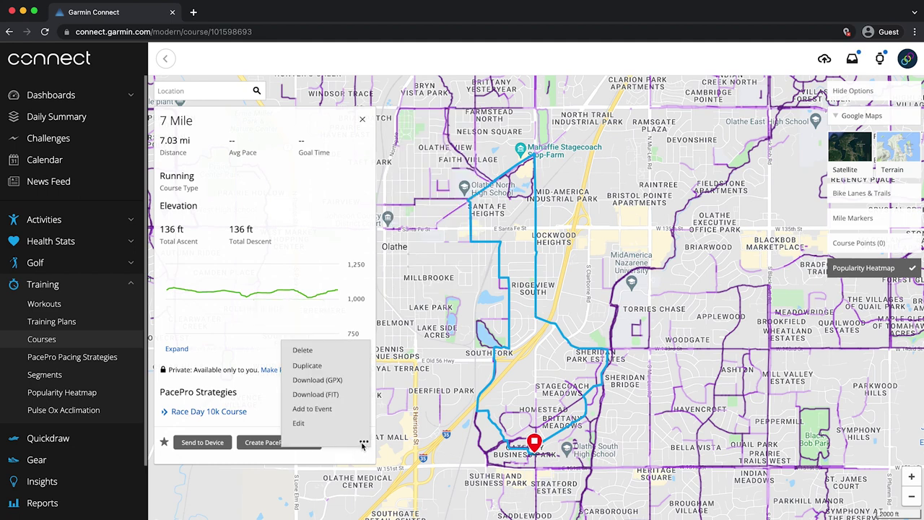
click(318, 408)
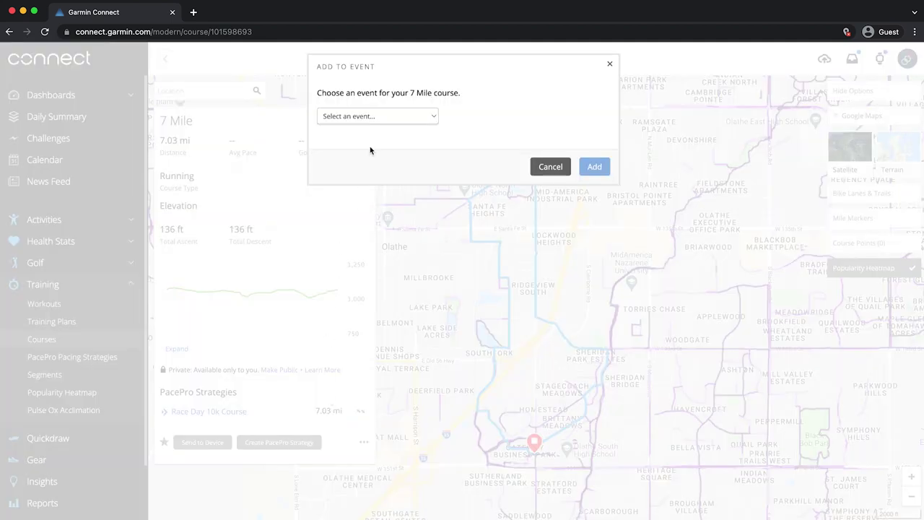
click(387, 117)
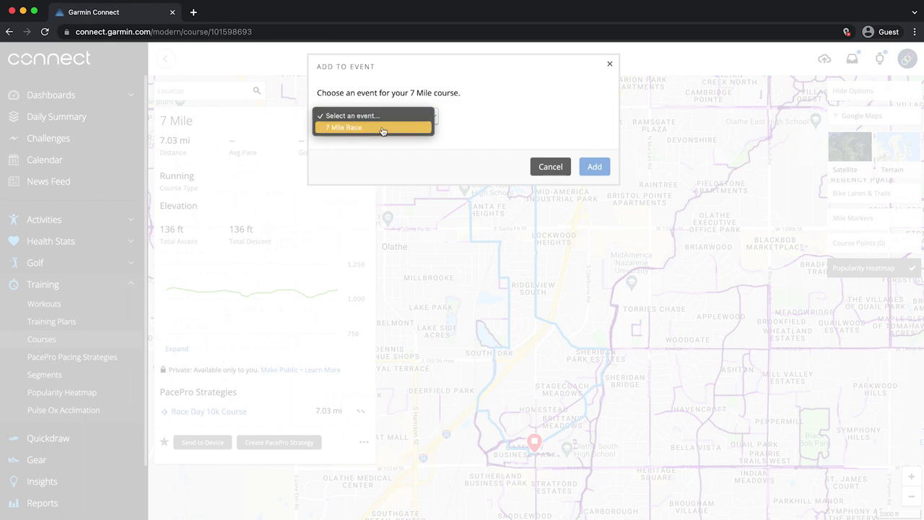
click(383, 128)
click(594, 168)
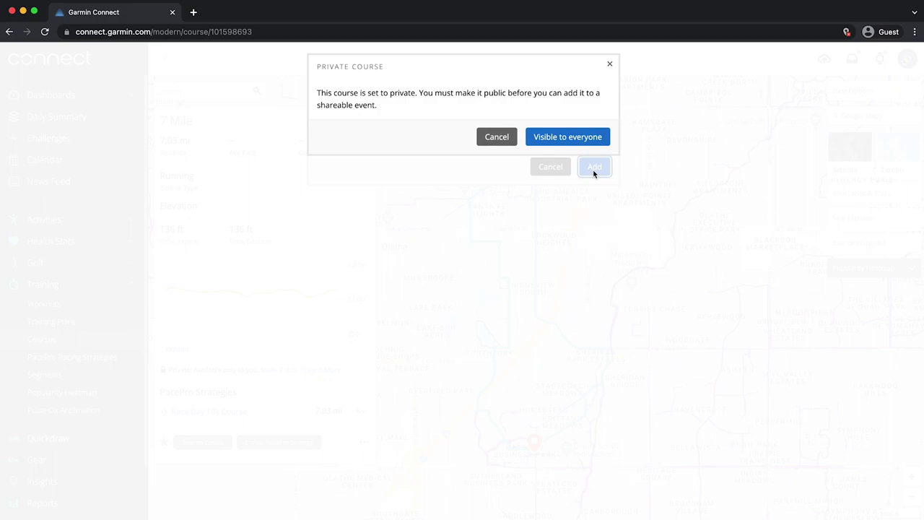
click(573, 138)
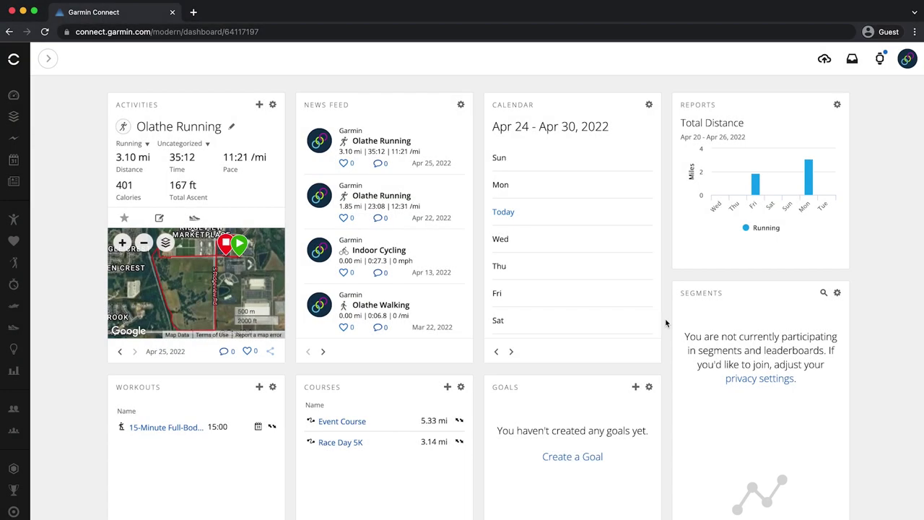
Return to the April 2022 calendar and start adding an Event on April 30
click(48, 59)
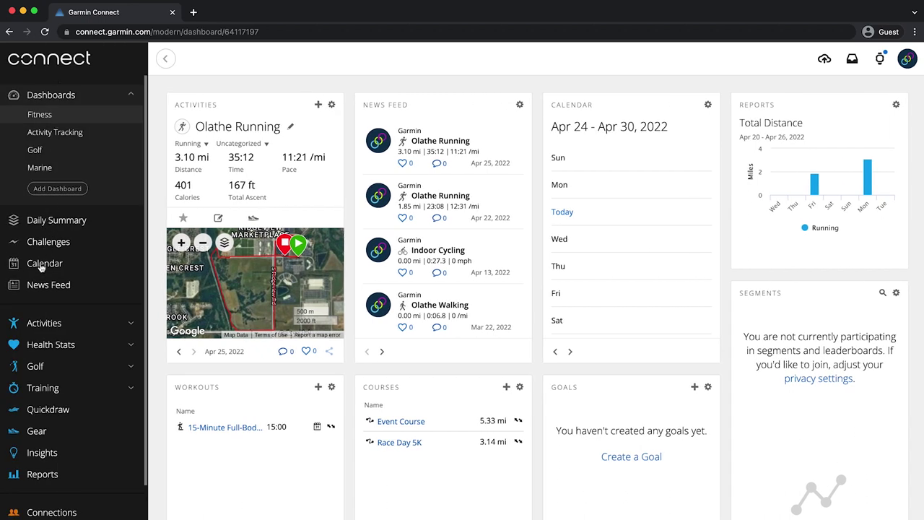
click(41, 266)
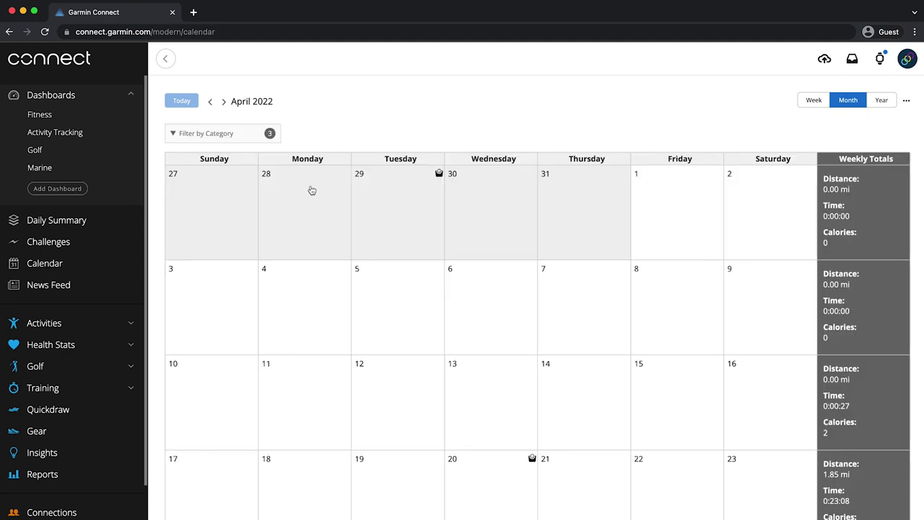
scroll(573, 362, down, 3)
scroll(574, 361, down, 2)
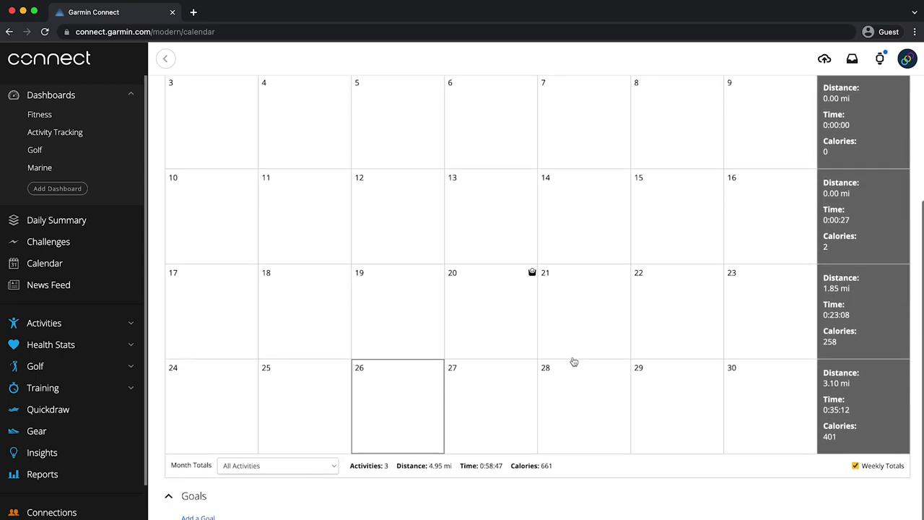
click(756, 398)
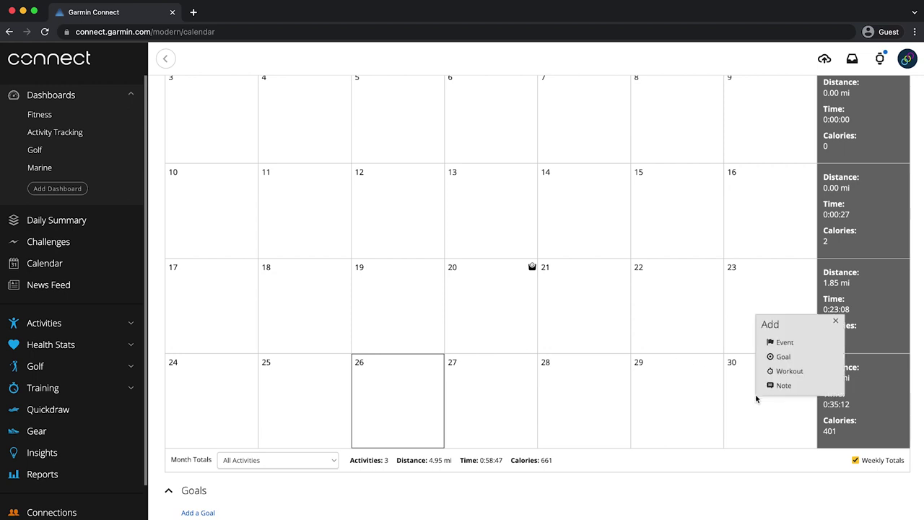
click(778, 344)
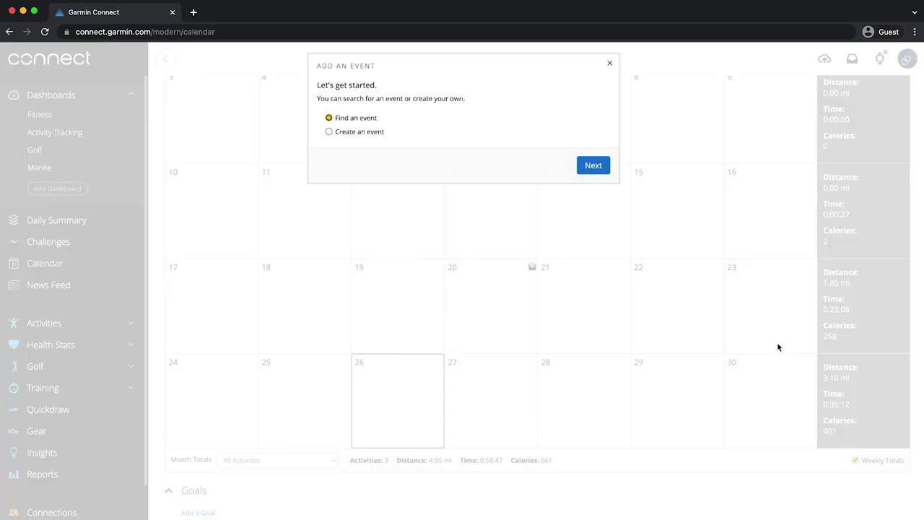
Create a new public, searchable event named Race Day 5k
click(329, 133)
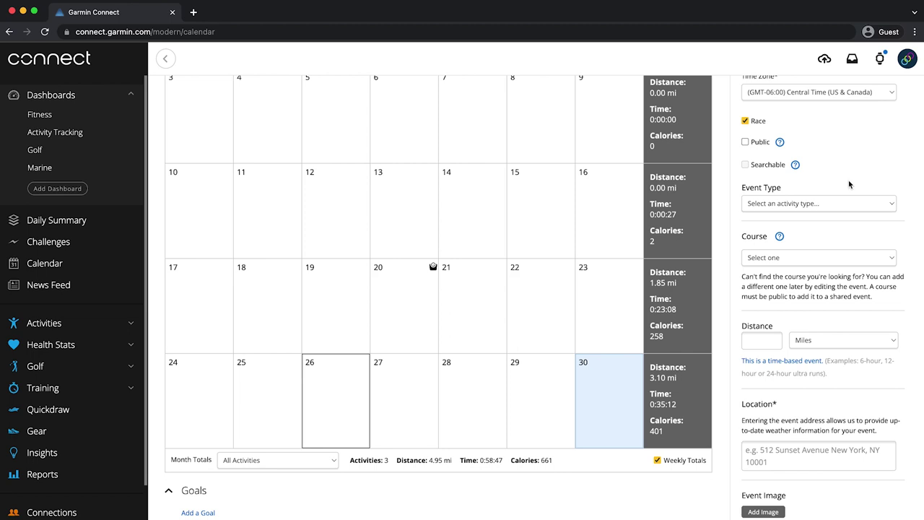
scroll(849, 184, up, 1)
scroll(849, 184, up, 1)
scroll(849, 184, up, 1)
scroll(849, 184, up, 1)
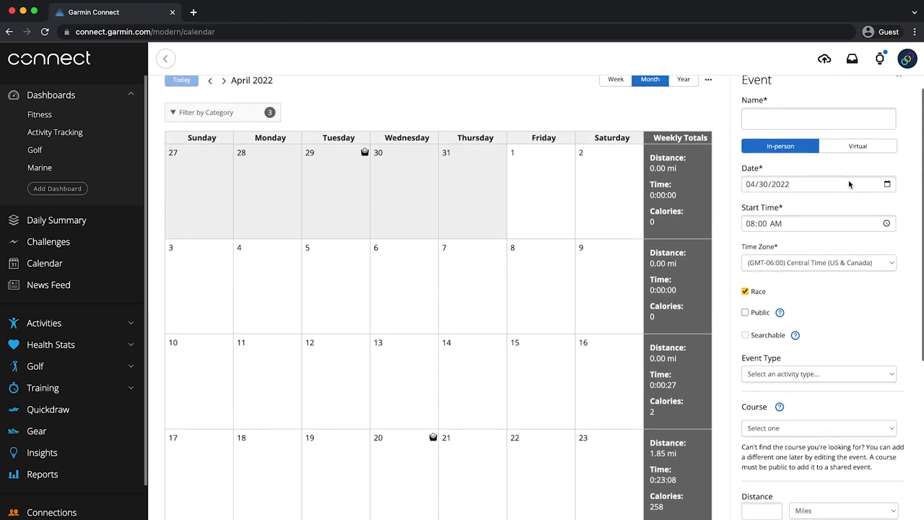
scroll(849, 184, up, 1)
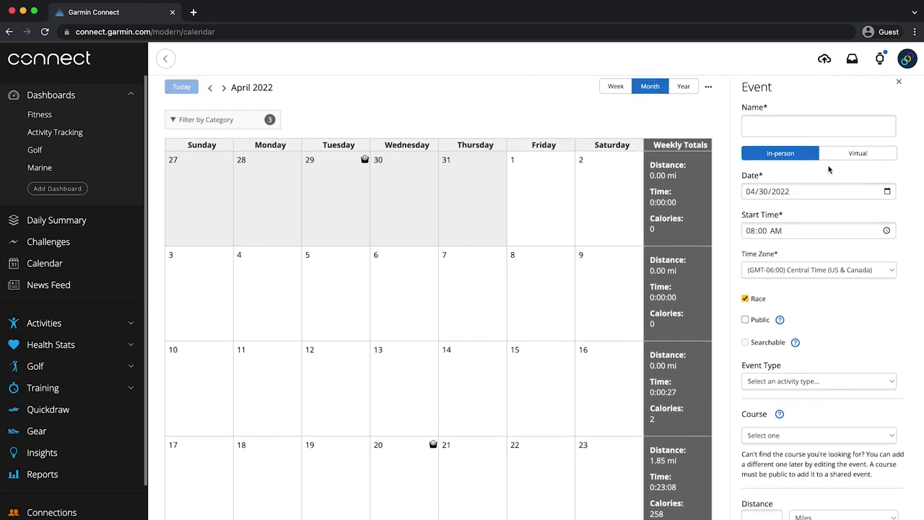
click(795, 127)
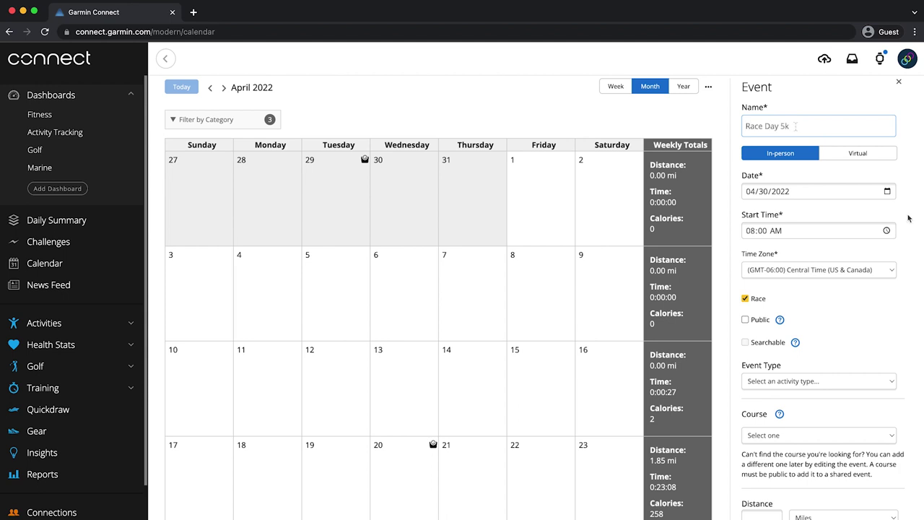
click(746, 321)
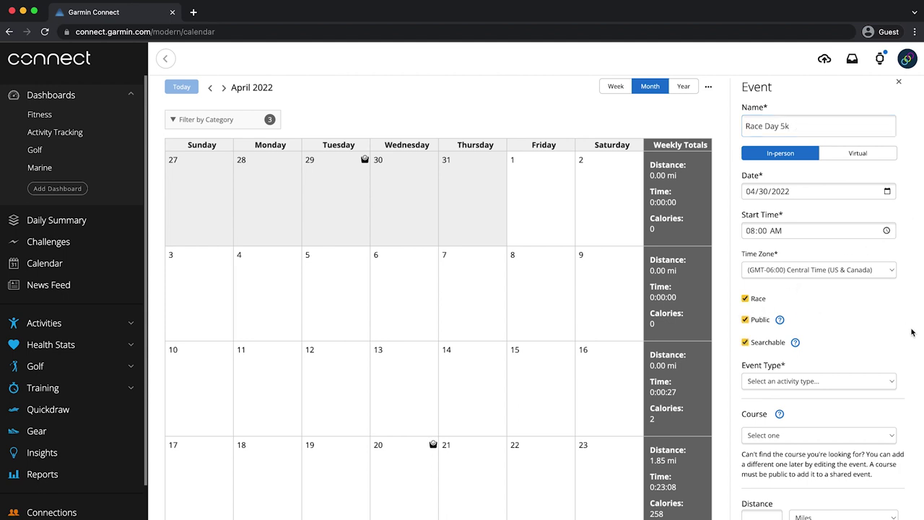
Set the event type to Running and attach the Race Day 5K course
scroll(912, 331, down, 3)
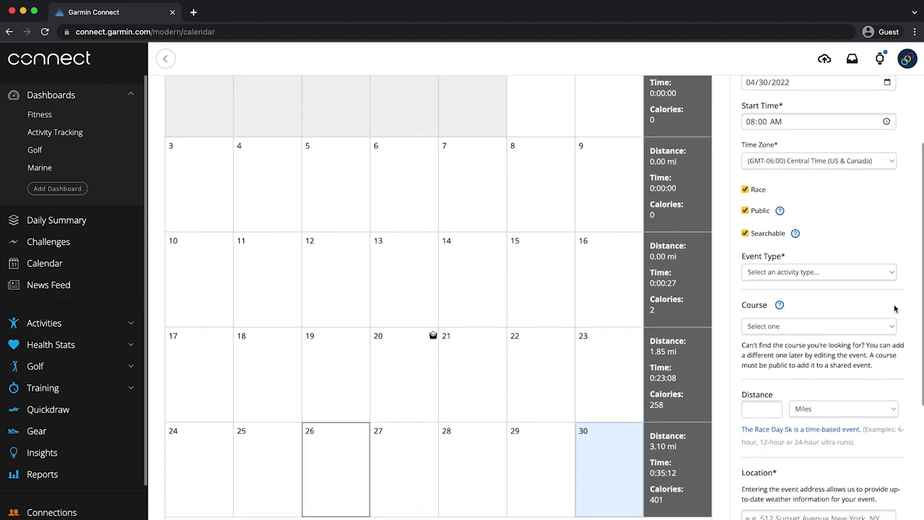
click(871, 273)
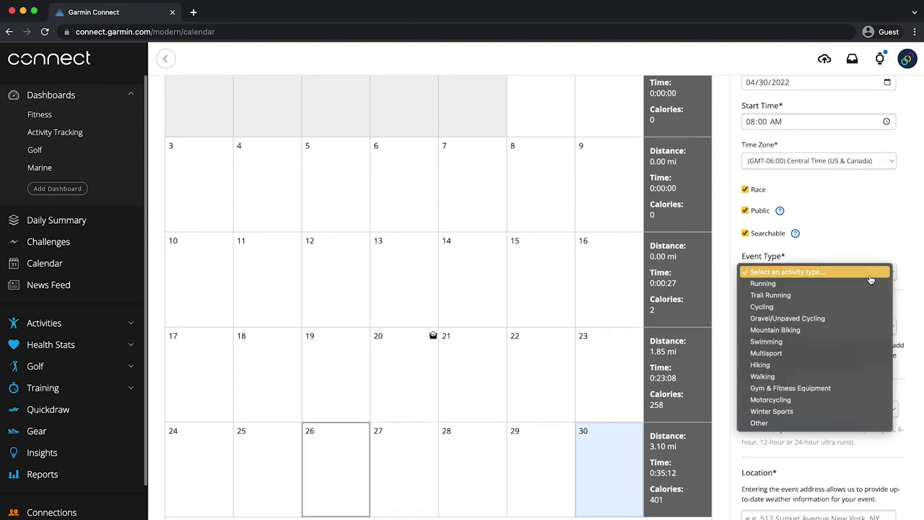
click(864, 283)
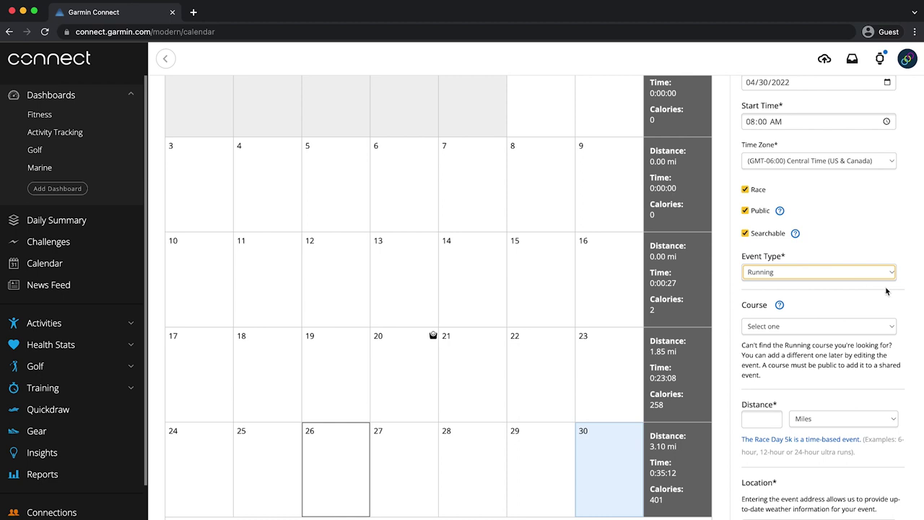
scroll(908, 315, down, 1)
scroll(908, 315, down, 1)
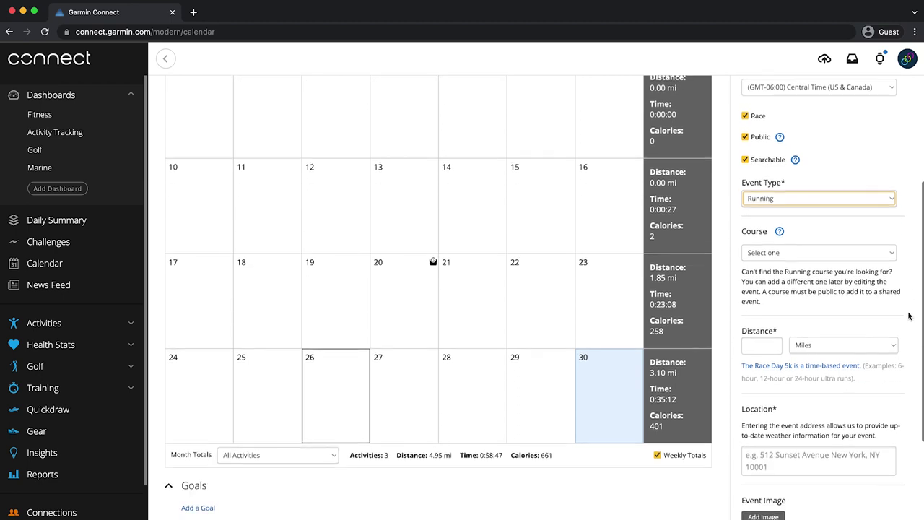
click(878, 256)
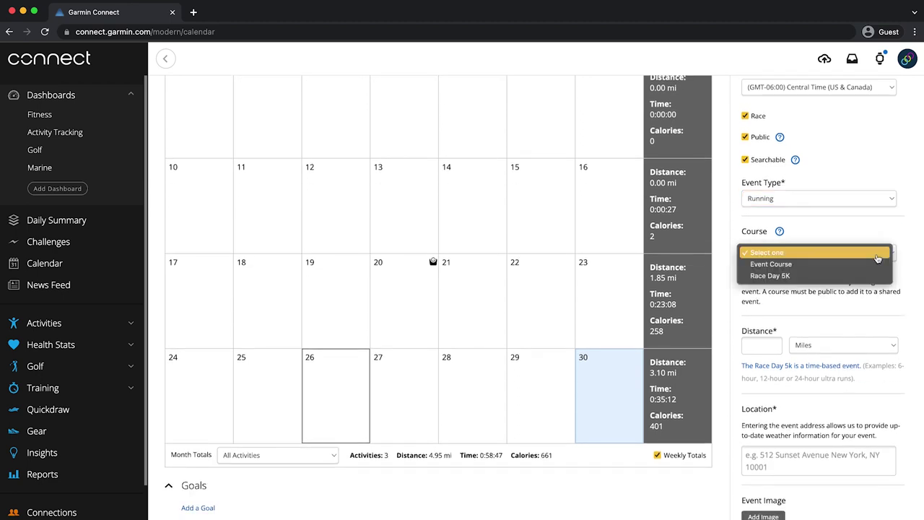
click(858, 276)
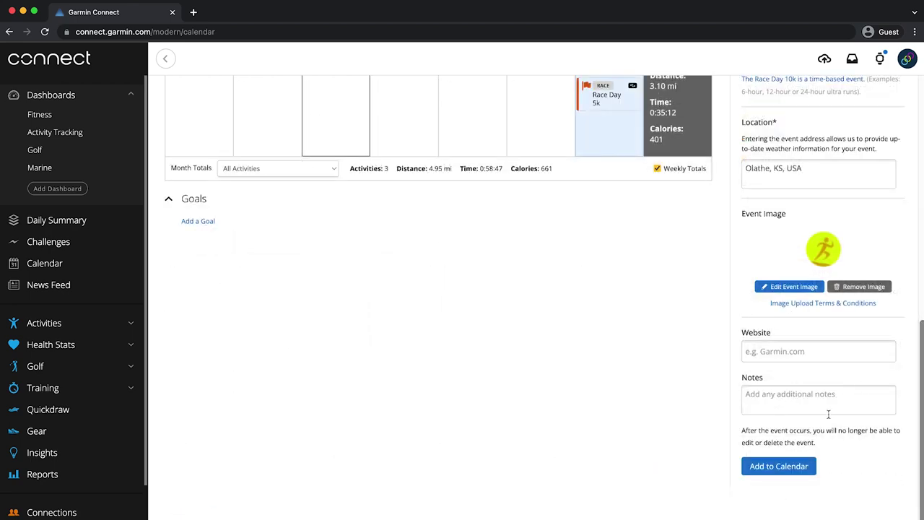
Save Race Day 5k to the calendar, skipping personal goals
click(779, 466)
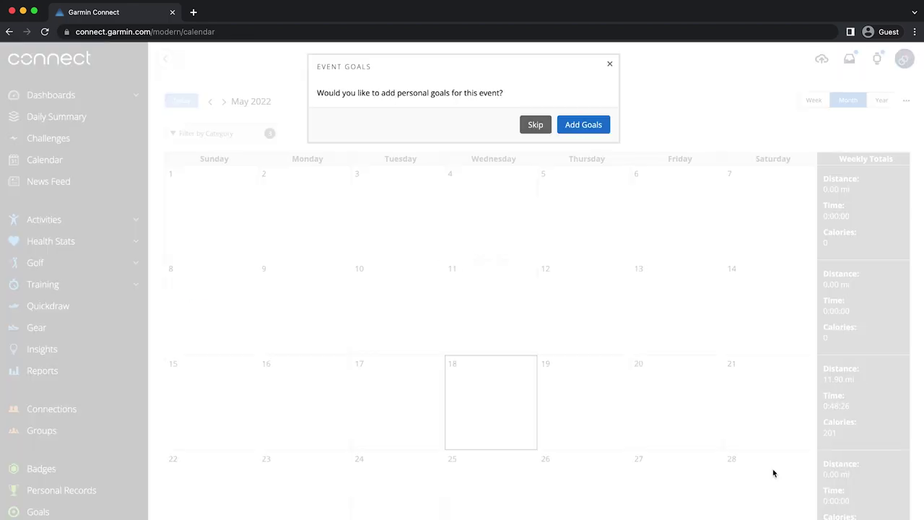
click(539, 127)
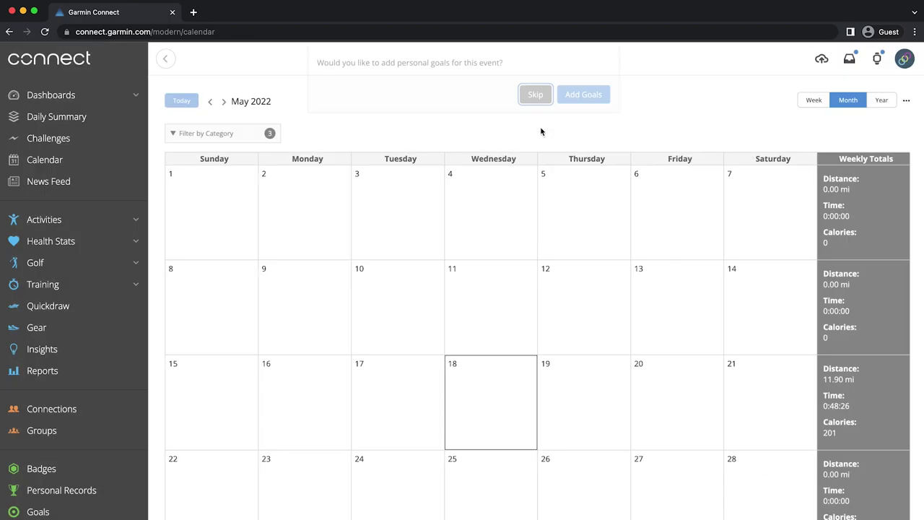